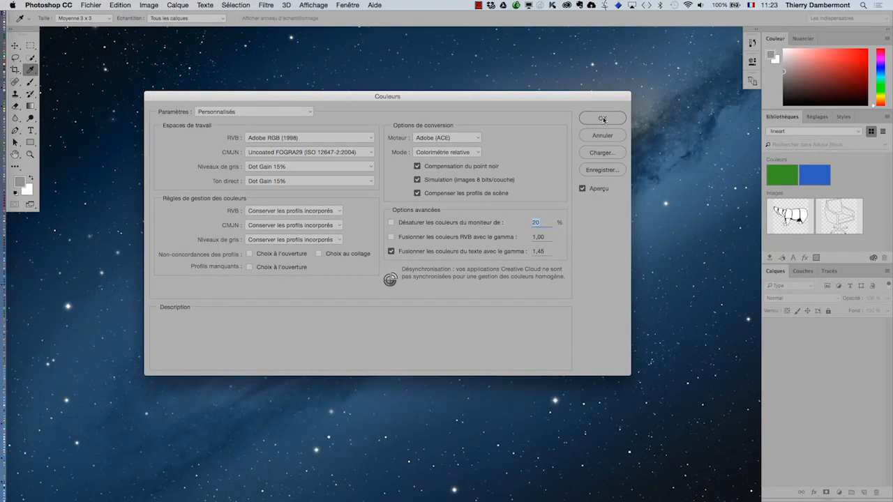
Accept the current custom colour settings, and reopen the colour settings for the application
{"action": "left_click", "coordinate": [603, 119]}
{"action": "key", "text": "z"}
{"action": "left_click", "coordinate": [120, 5]}
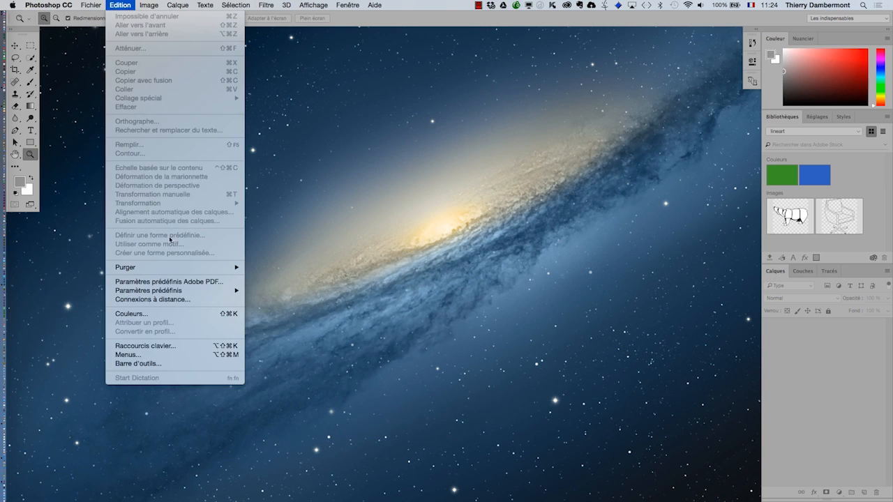
{"action": "left_click", "coordinate": [169, 313]}
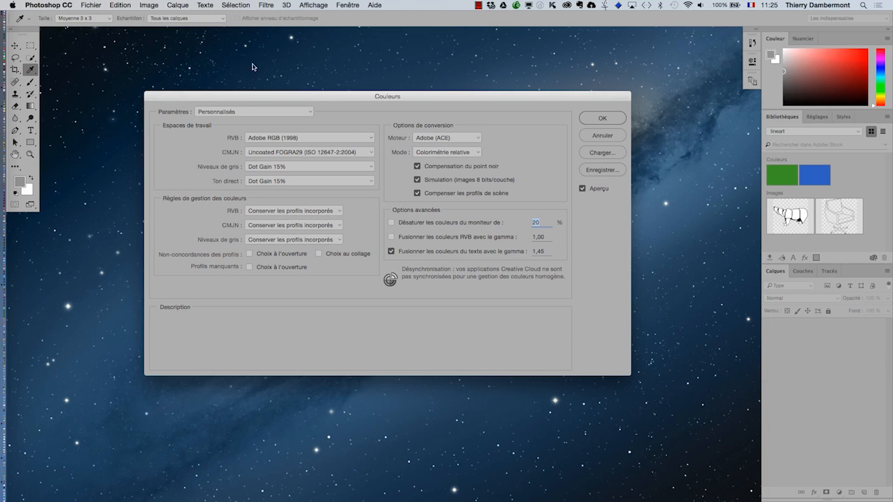
{"action": "key", "text": "alt"}
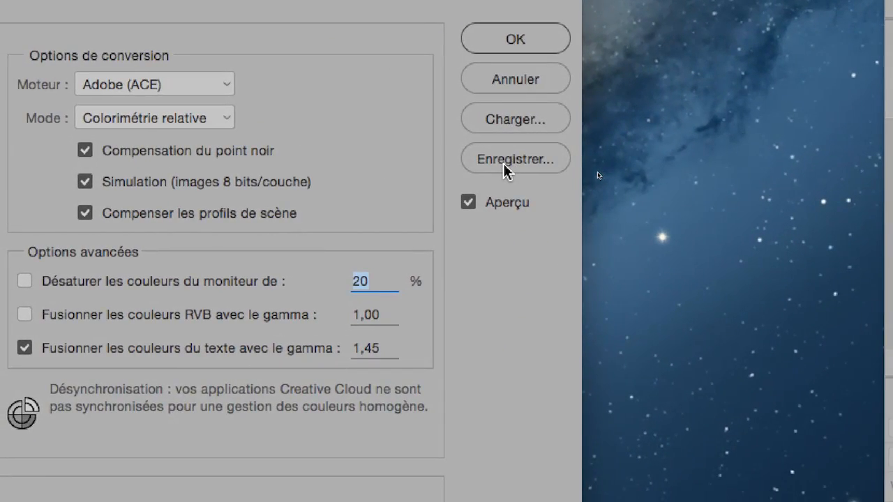
Save the current colour settings as TCPSFEV2016.csf in the Settings folder
{"action": "left_click", "coordinate": [503, 164]}
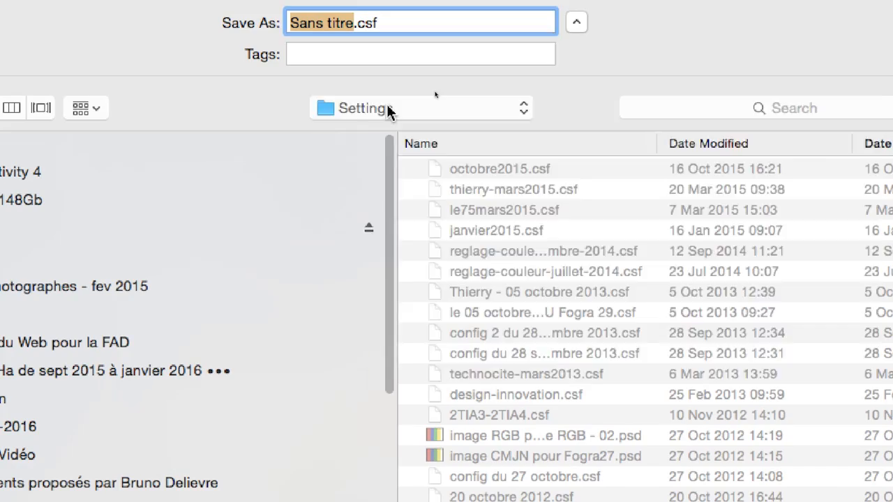
{"action": "left_click", "coordinate": [388, 109]}
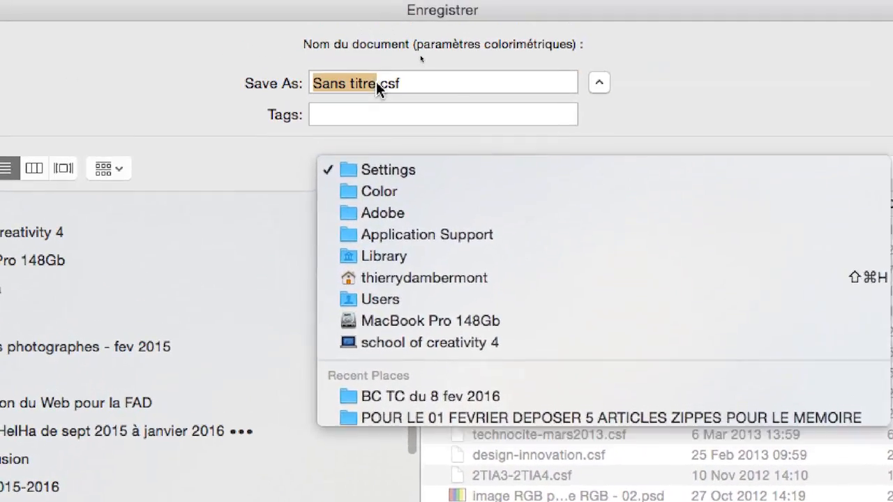
{"action": "left_click", "coordinate": [377, 81]}
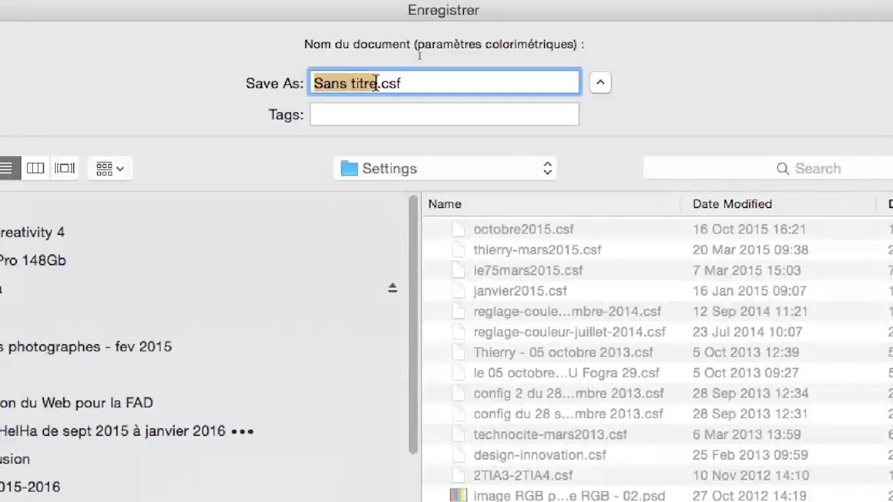
{"action": "left_click", "coordinate": [377, 81]}
{"action": "left_click_drag", "start_coordinate": [374, 82], "coordinate": [312, 83]}
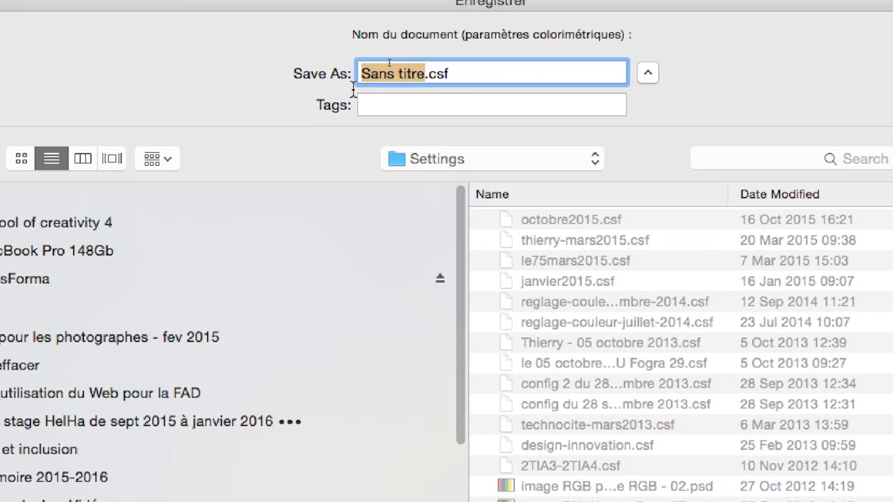
{"action": "type", "text": "TCPS"}
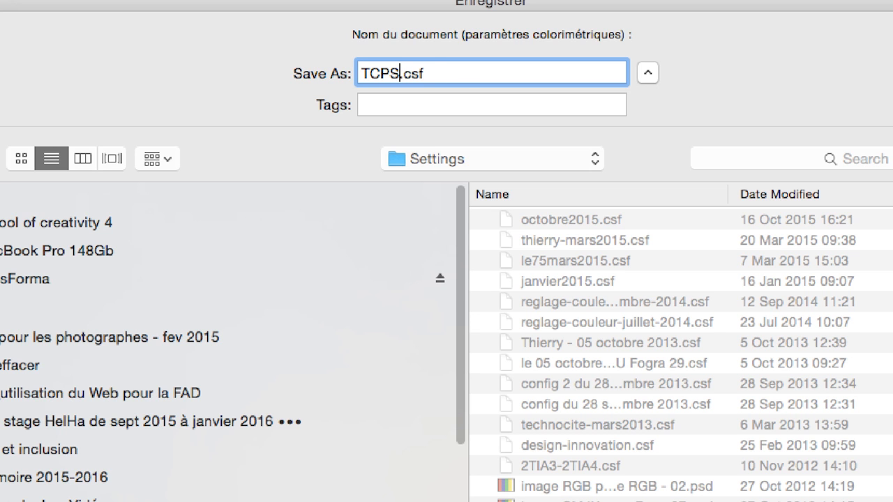
{"action": "type", "text": "FEV2016"}
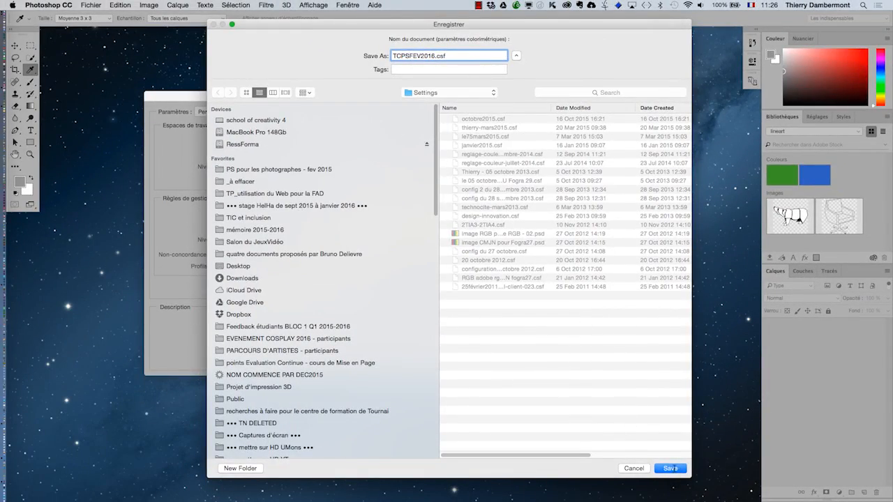
{"action": "left_click", "coordinate": [671, 468]}
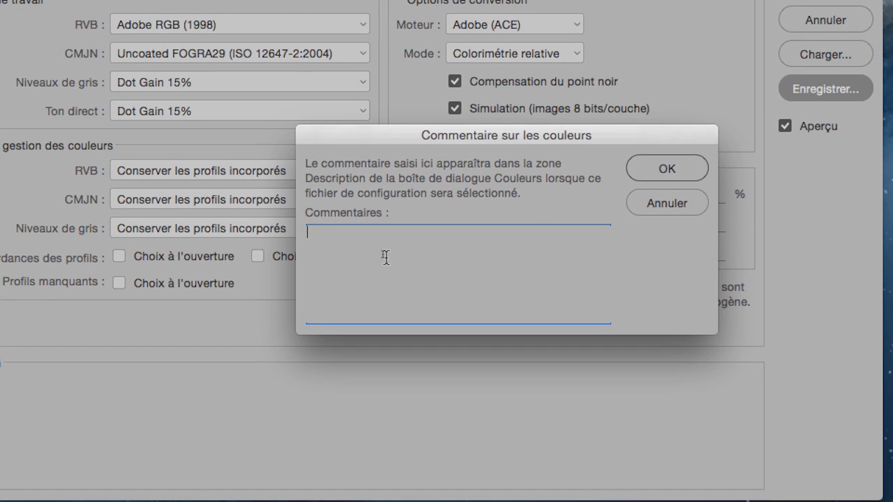
Add the comment "à utiliser quand on travailler pour le client Smorblurg" to the saved configuration and accept the colour settings
{"action": "type", "text": "à utiliser quand o"}
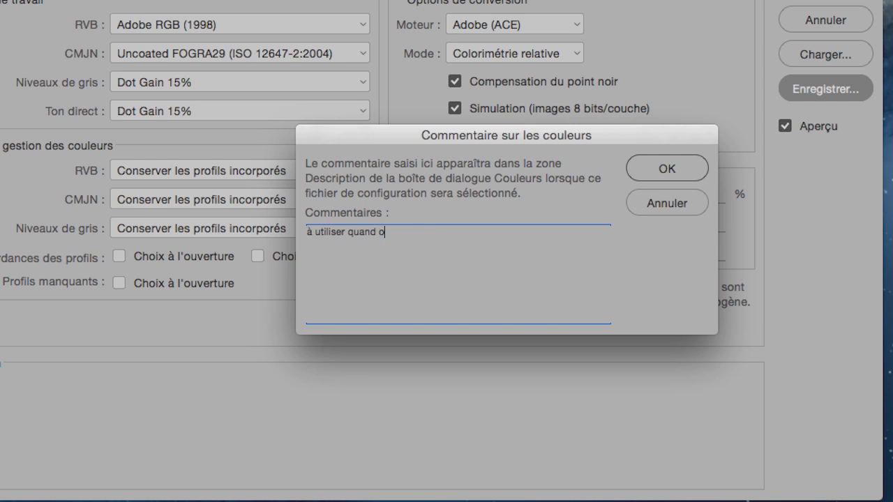
{"action": "type", "text": "n travailler pour "}
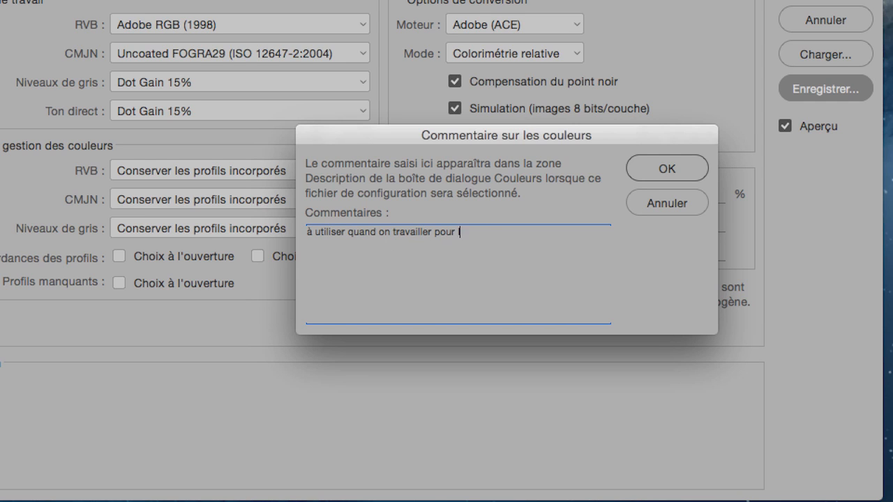
{"action": "type", "text": "le client Smorblurg"}
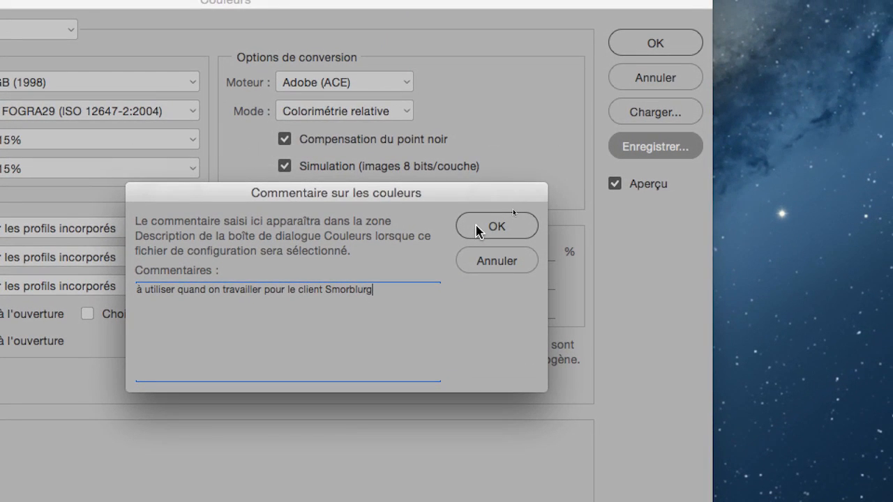
{"action": "left_click", "coordinate": [479, 231]}
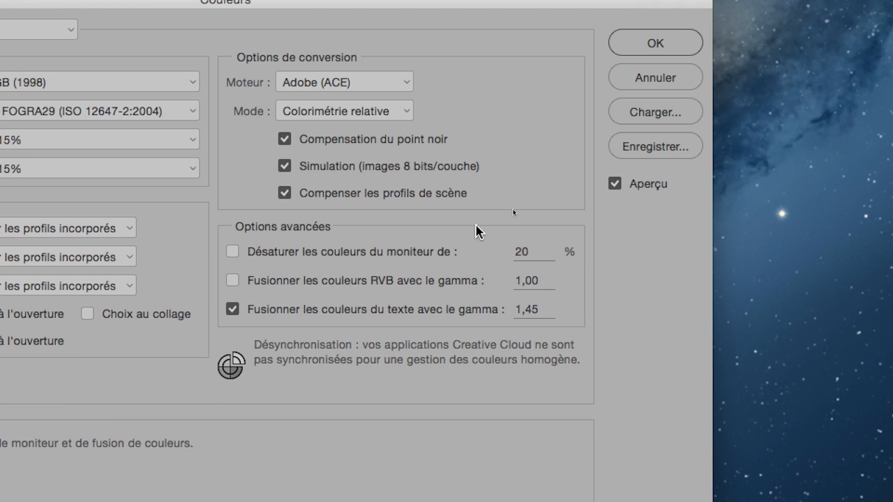
{"action": "key", "text": "alt"}
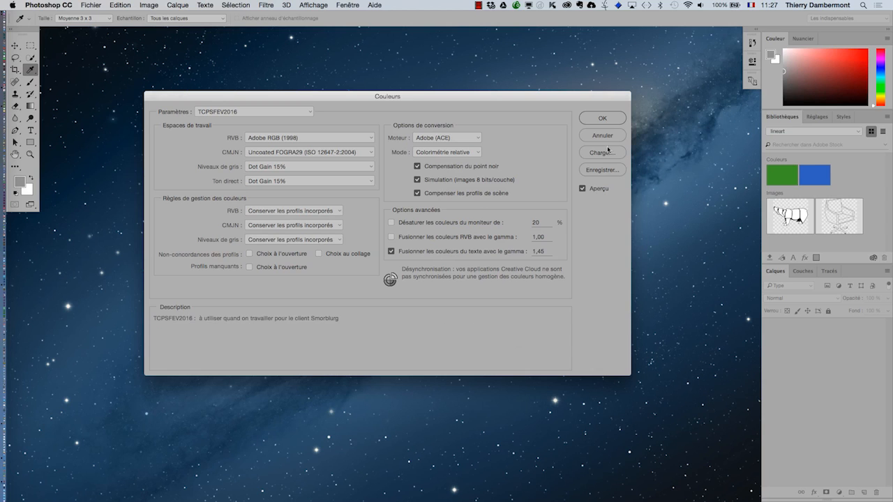
{"action": "left_click", "coordinate": [602, 118]}
{"action": "key", "text": "z"}
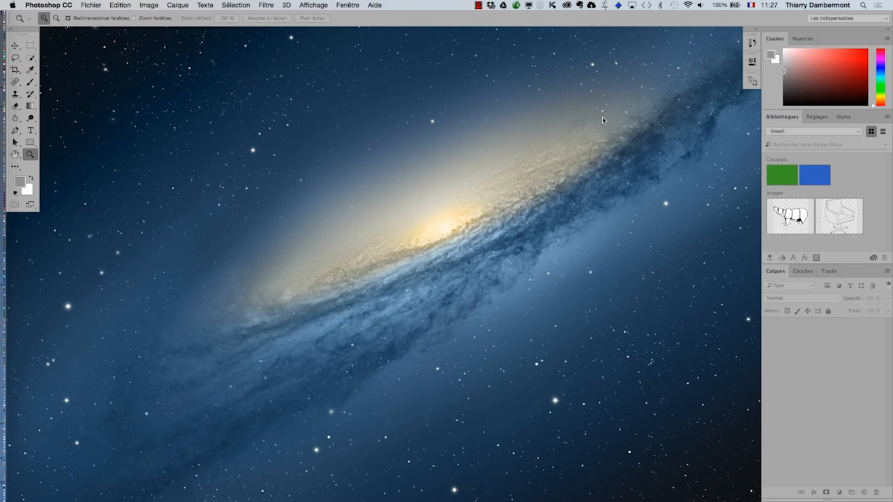
Switch to Adobe Bridge by way of Finder, and enlarge and reposition the Bridge window on the desktop
{"action": "mouse_move", "coordinate": [2, 300]}
{"action": "key", "text": "super+Tab"}
{"action": "left_click", "coordinate": [415, 250]}
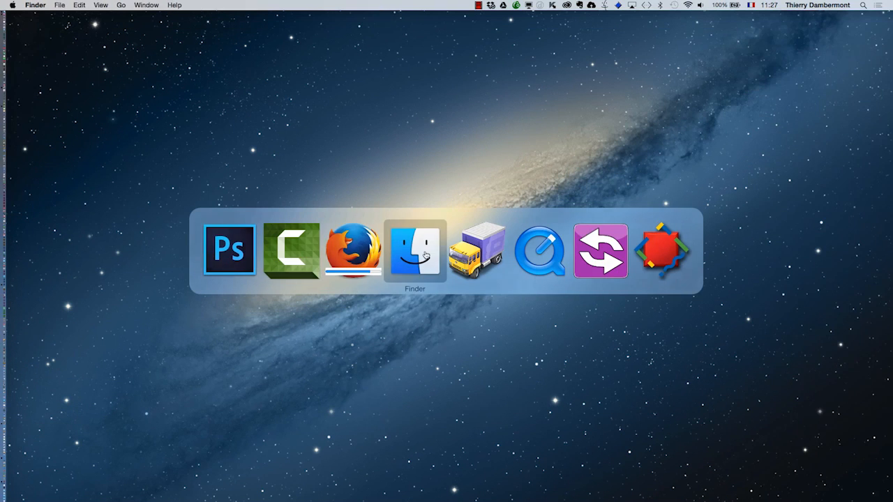
{"action": "mouse_move", "coordinate": [6, 251]}
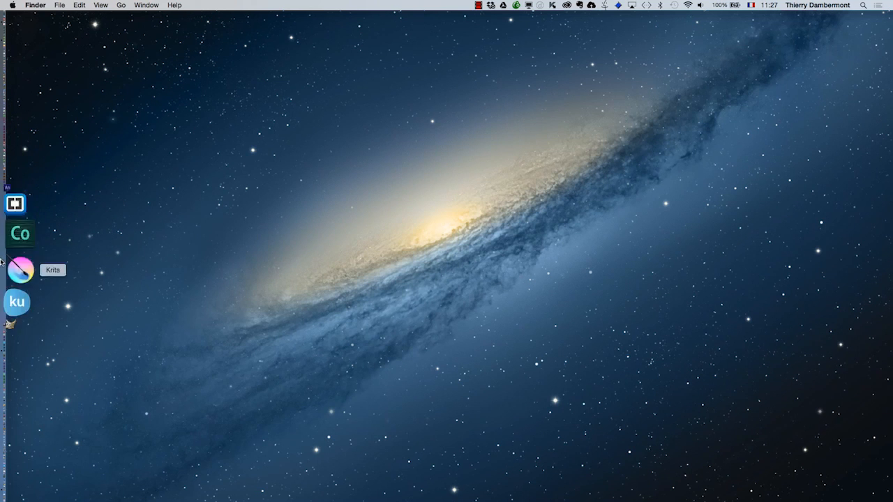
{"action": "left_click", "coordinate": [19, 291]}
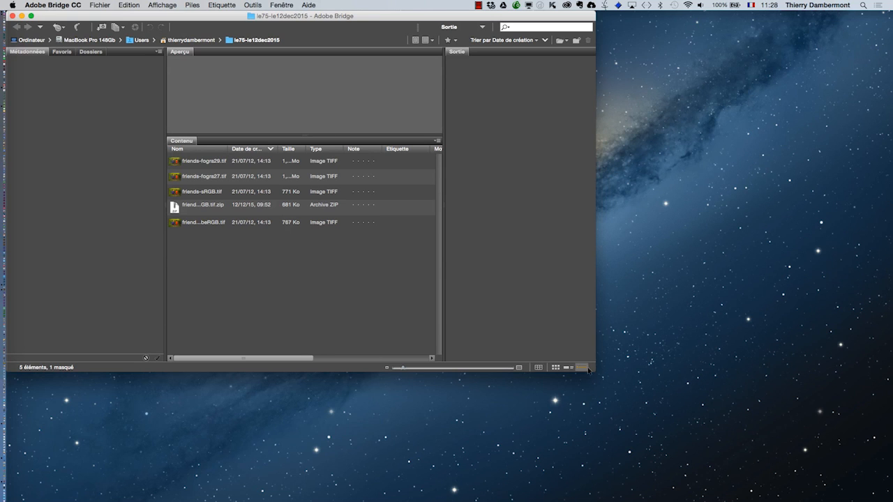
{"action": "left_click_drag", "start_coordinate": [593, 369], "coordinate": [730, 476]}
{"action": "left_click_drag", "start_coordinate": [583, 15], "coordinate": [607, 20]}
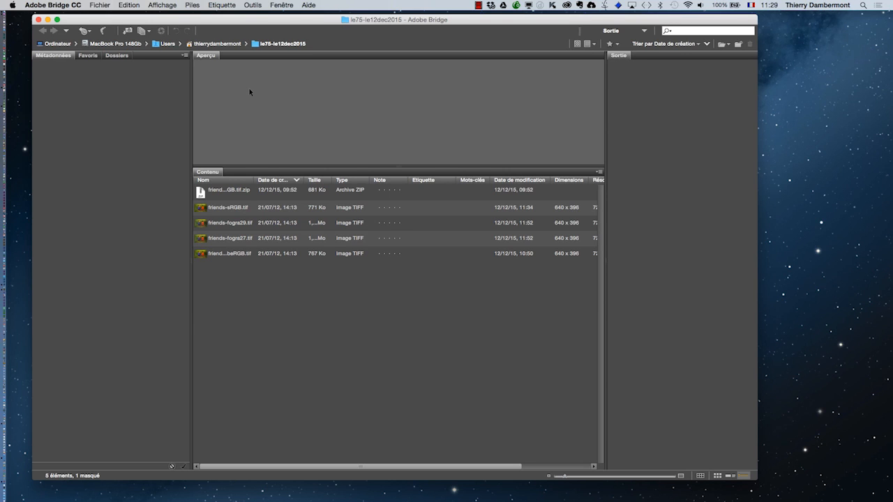
Apply the TCPSFEV2016 colour settings in Bridge to synchronise colour management across the Creative Cloud applications
{"action": "left_click", "coordinate": [159, 6]}
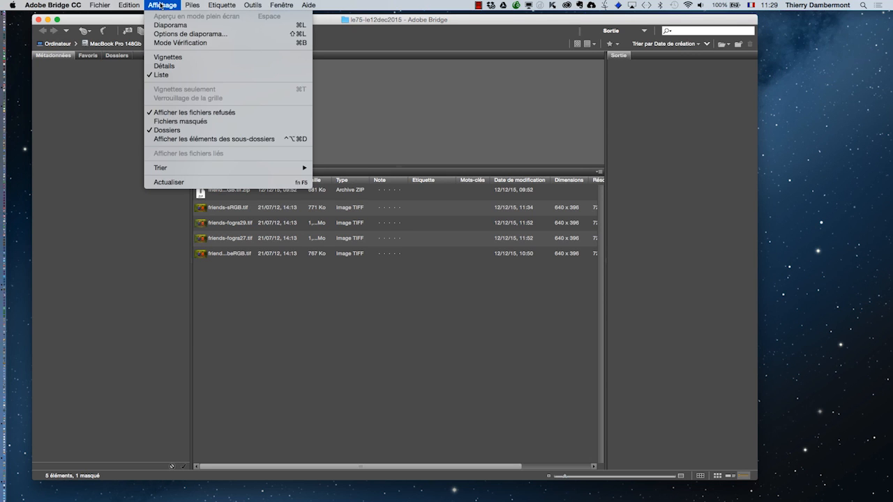
{"action": "mouse_move", "coordinate": [128, 4]}
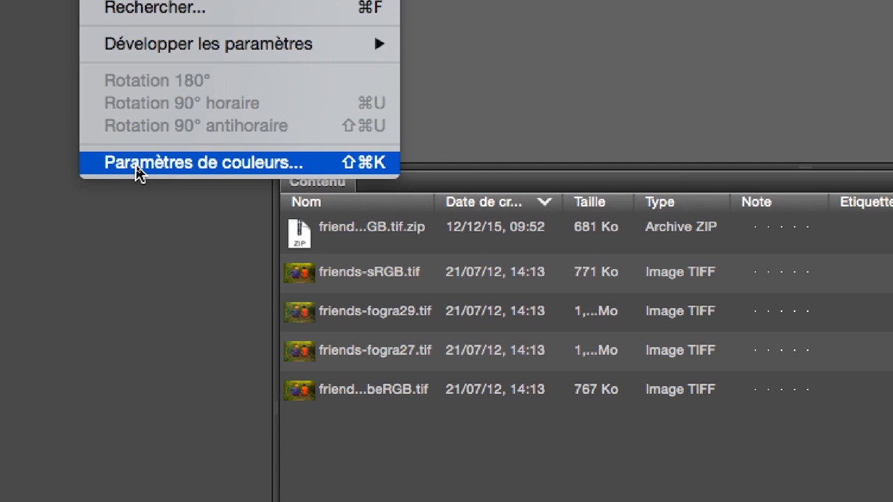
{"action": "left_click", "coordinate": [138, 167]}
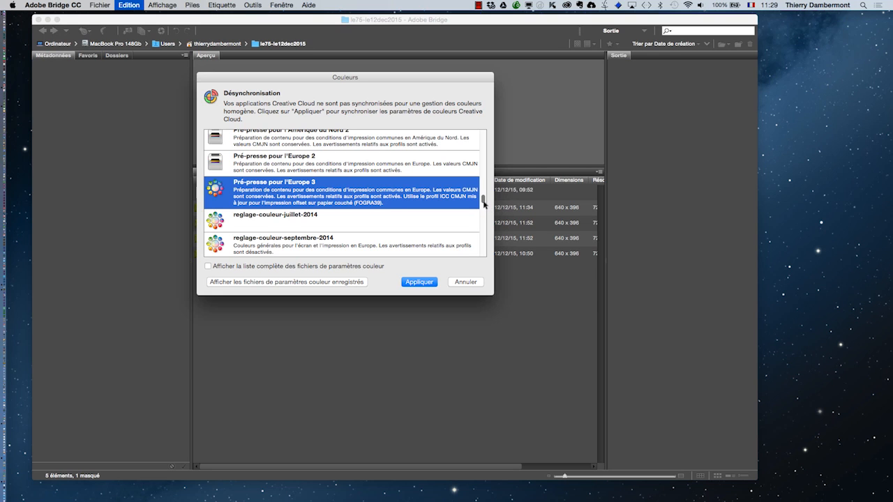
{"action": "scroll", "coordinate": [484, 202], "scroll_direction": "up", "scroll_amount": 1}
{"action": "left_click_drag", "start_coordinate": [483, 202], "coordinate": [484, 148]}
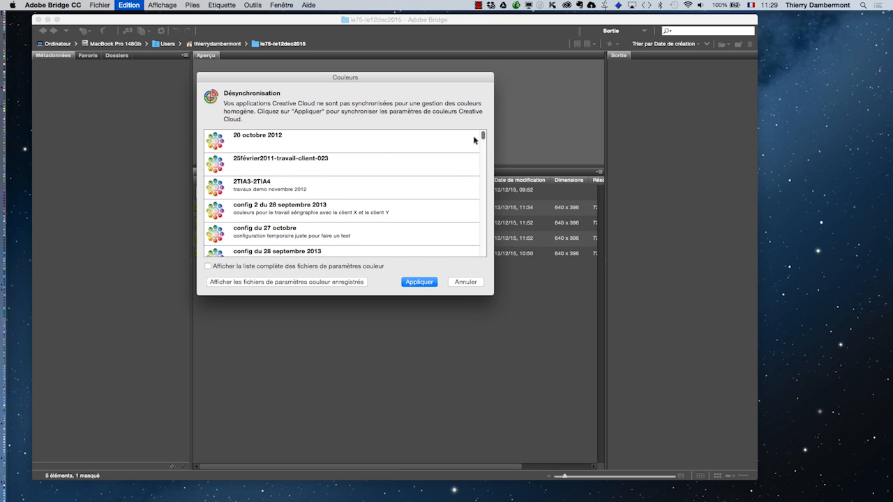
{"action": "scroll", "coordinate": [447, 170], "scroll_direction": "down", "scroll_amount": 15}
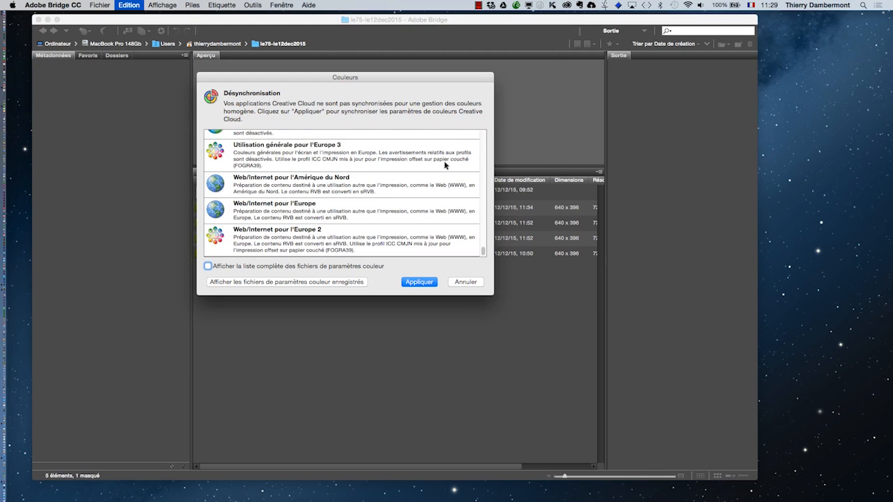
{"action": "scroll", "coordinate": [444, 165], "scroll_direction": "up", "scroll_amount": 8}
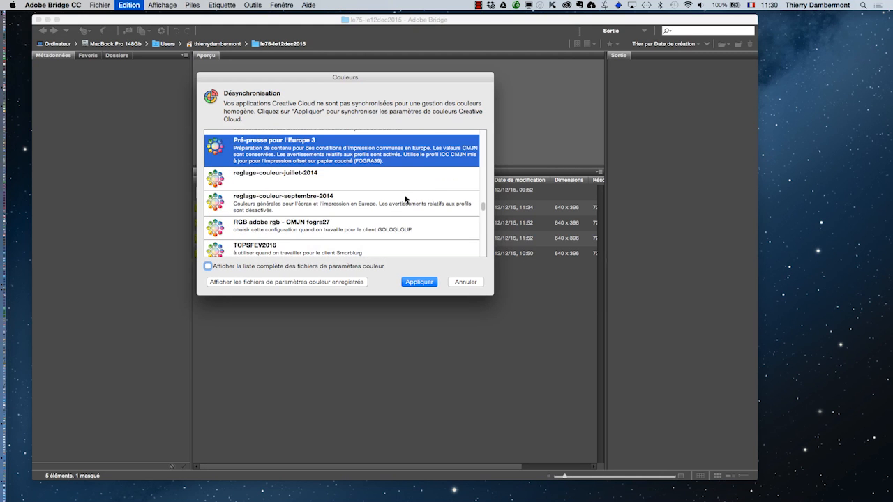
{"action": "scroll", "coordinate": [382, 215], "scroll_direction": "down", "scroll_amount": 5}
{"action": "scroll", "coordinate": [248, 183], "scroll_direction": "up", "scroll_amount": 1}
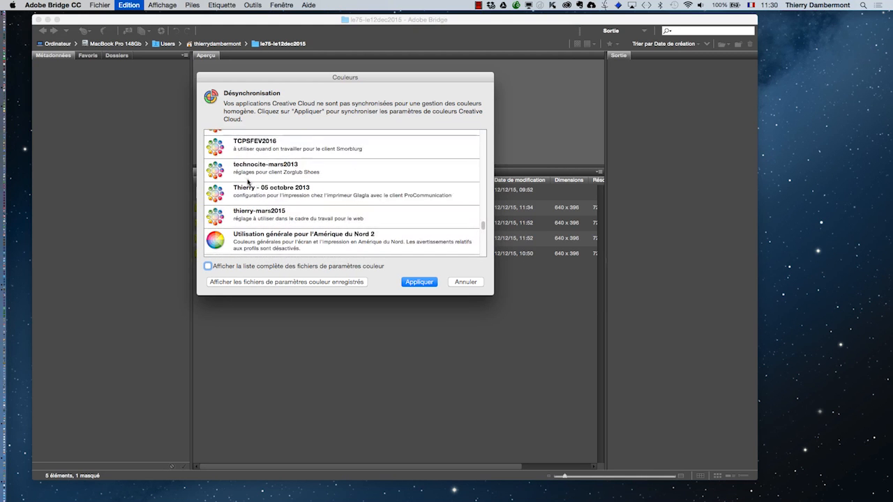
{"action": "left_click", "coordinate": [248, 155]}
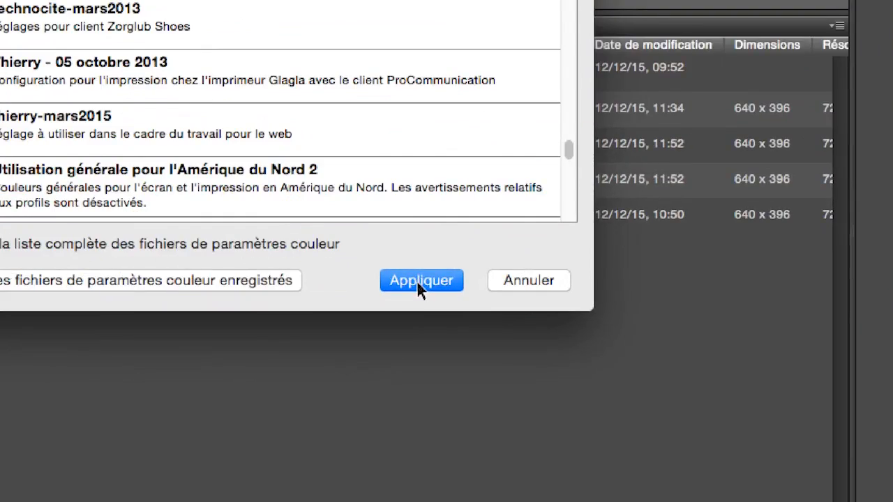
{"action": "left_click", "coordinate": [418, 280]}
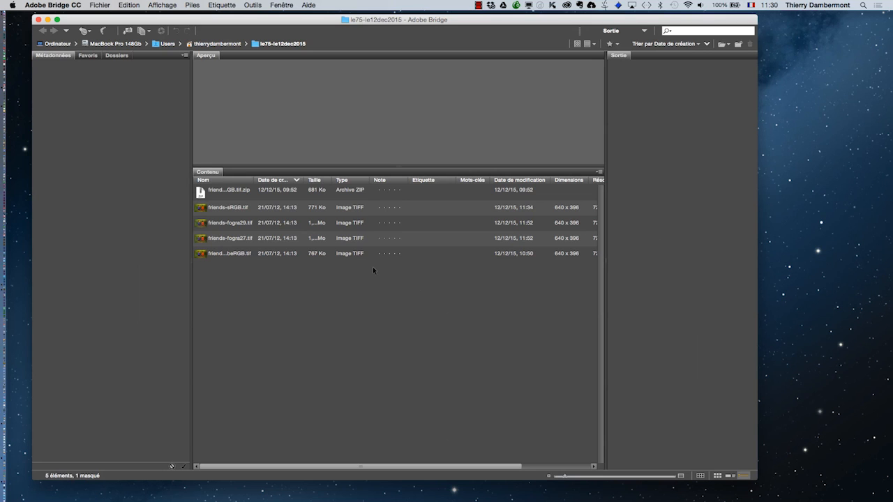
Check the synchronisation status and the selected configuration in Bridge's colour settings, leaving them without changes
{"action": "left_click", "coordinate": [129, 5]}
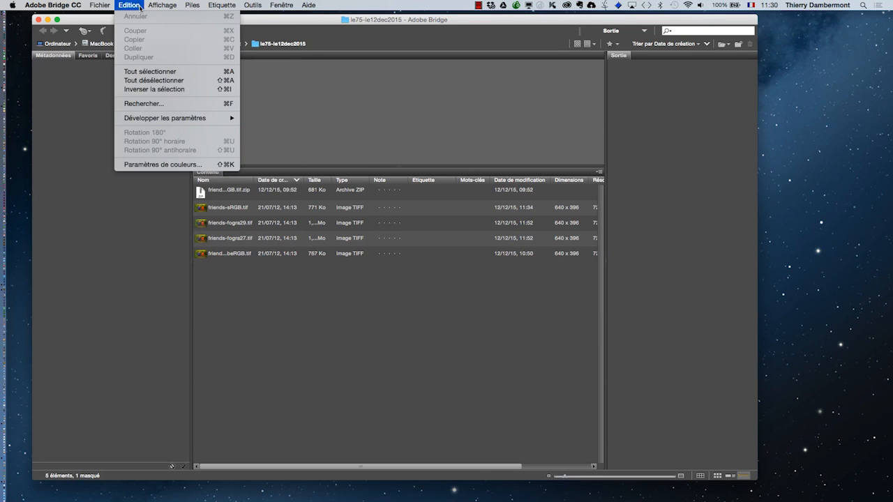
{"action": "left_click", "coordinate": [139, 168]}
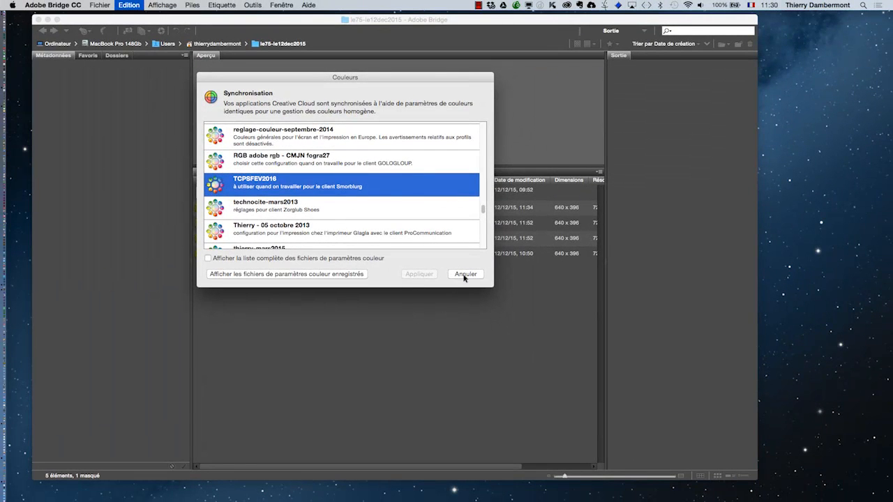
{"action": "left_click", "coordinate": [464, 274]}
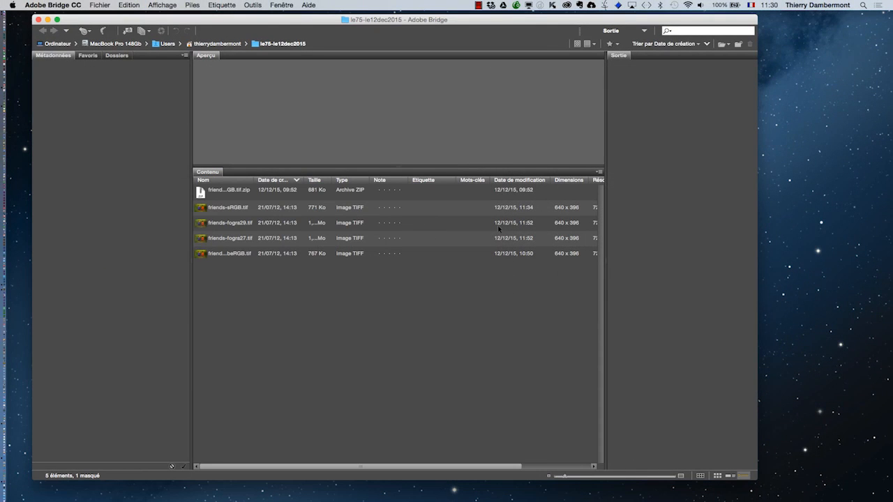
Switch to Photoshop, hide the other applications, and check the synchronisation status in its colour settings
{"action": "key", "text": "super+Tab"}
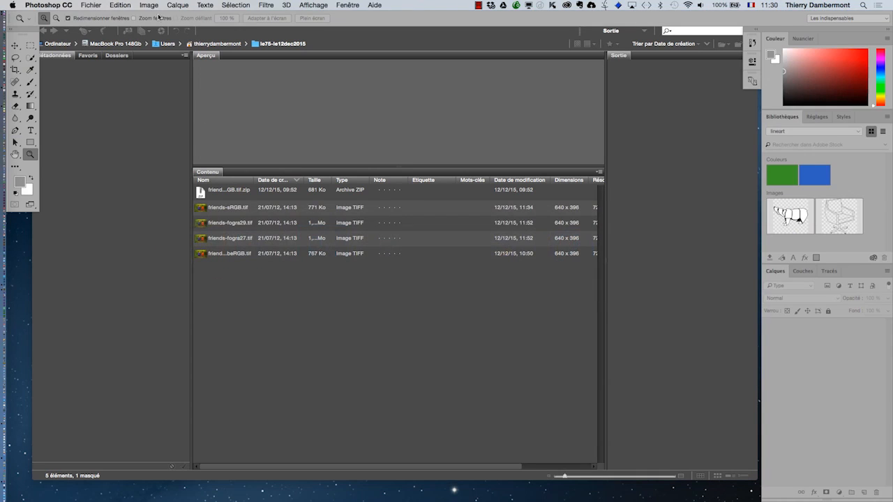
{"action": "key", "text": "alt+super+h"}
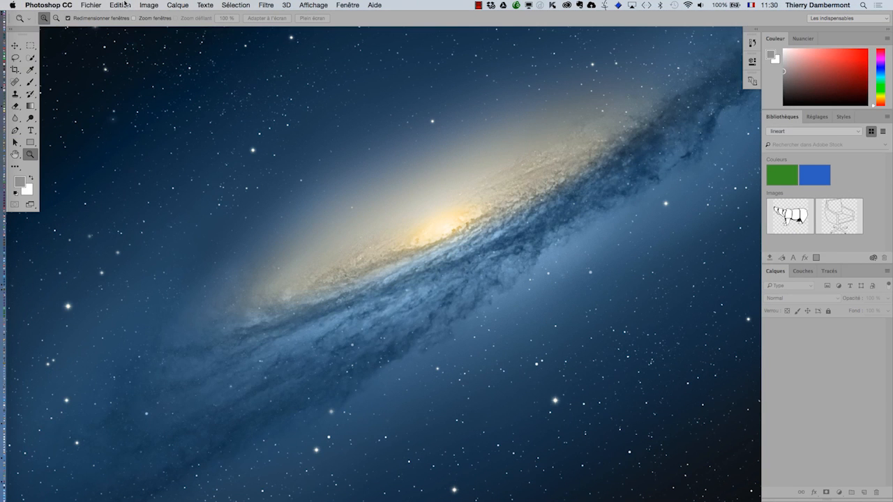
{"action": "left_click", "coordinate": [126, 5]}
{"action": "left_click", "coordinate": [106, 313]}
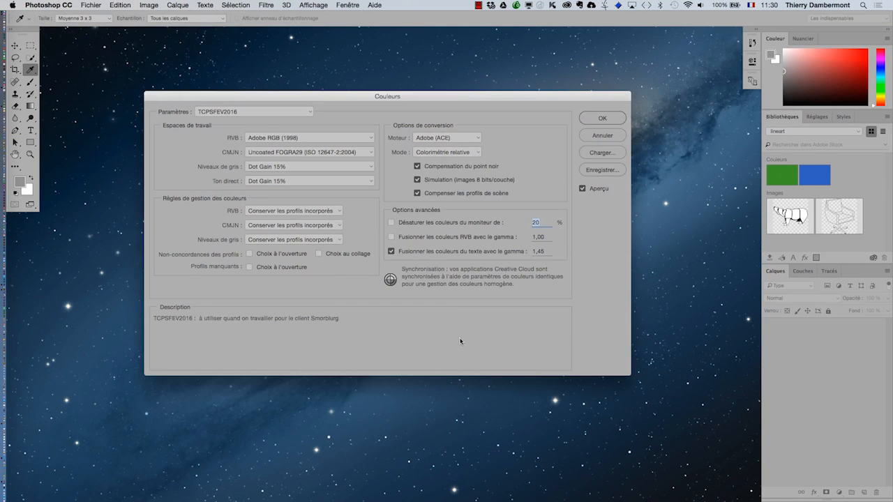
{"action": "mouse_move", "coordinate": [423, 284]}
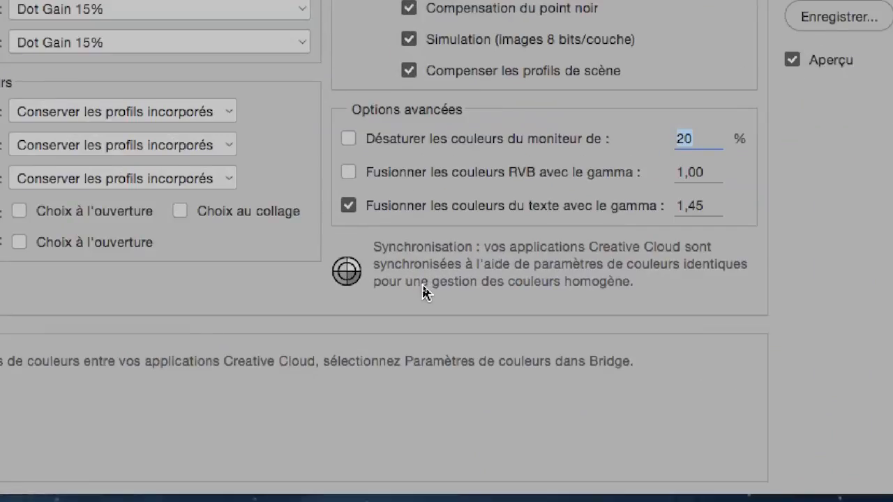